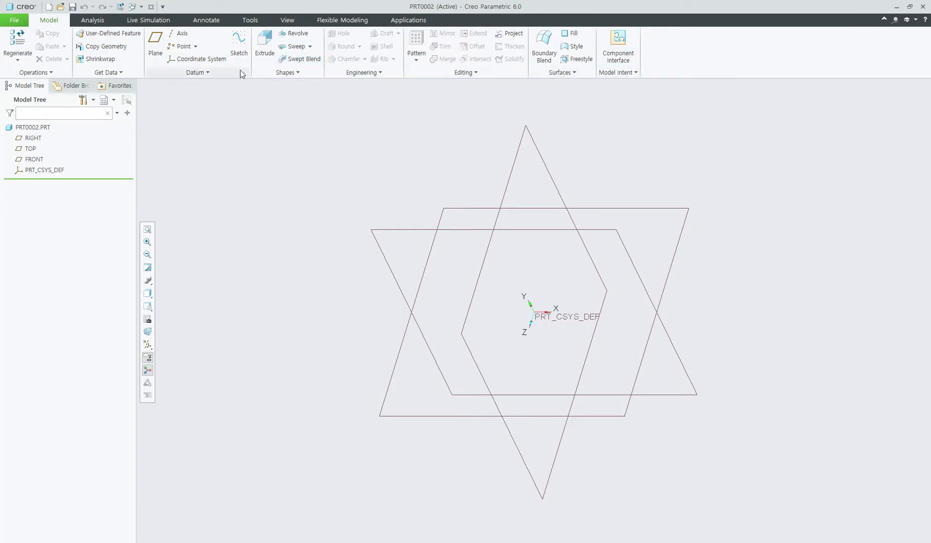
Start a Blend feature and open its first section sketch on the FRONT plane
click(297, 74)
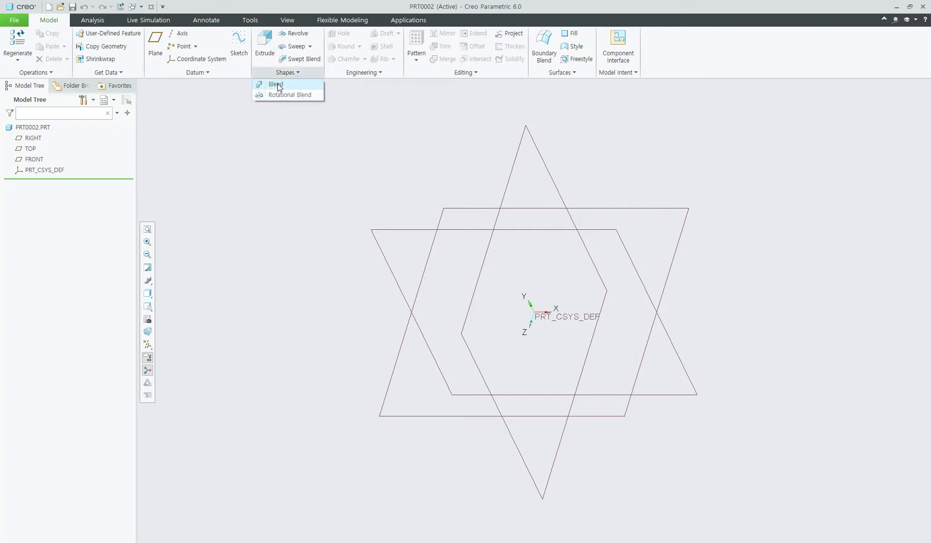
click(288, 83)
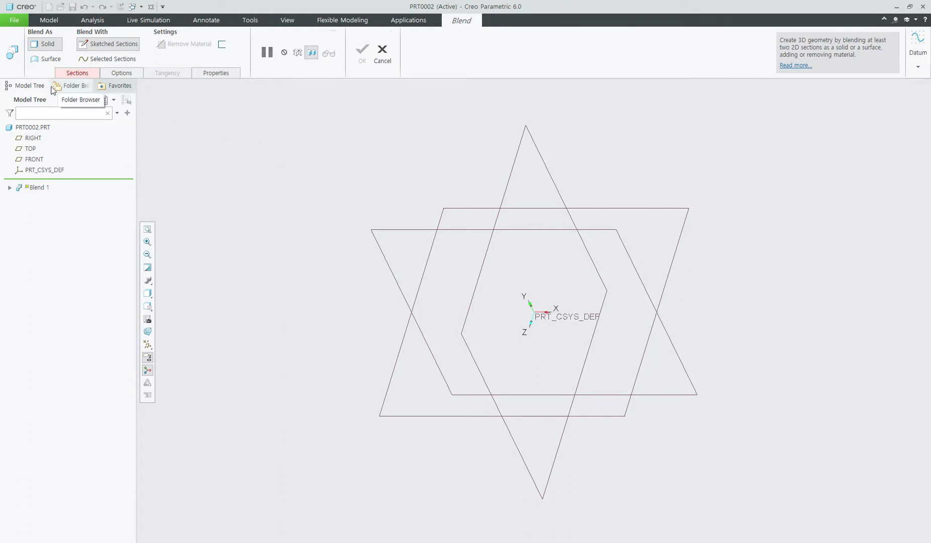
click(88, 74)
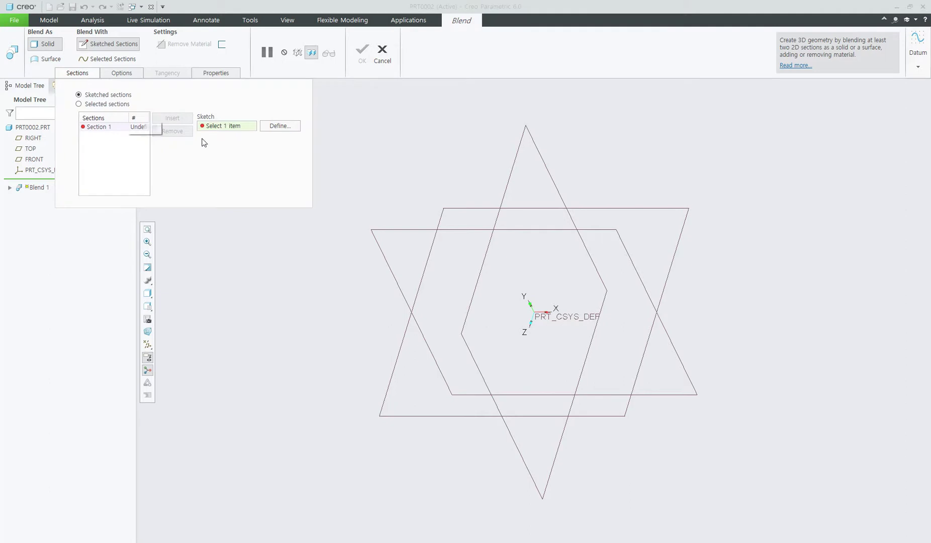
click(283, 126)
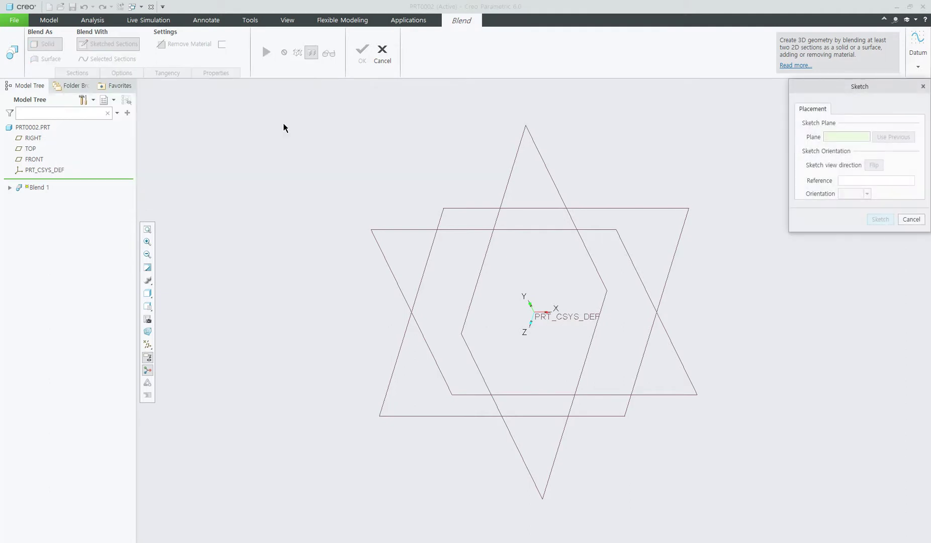
click(403, 231)
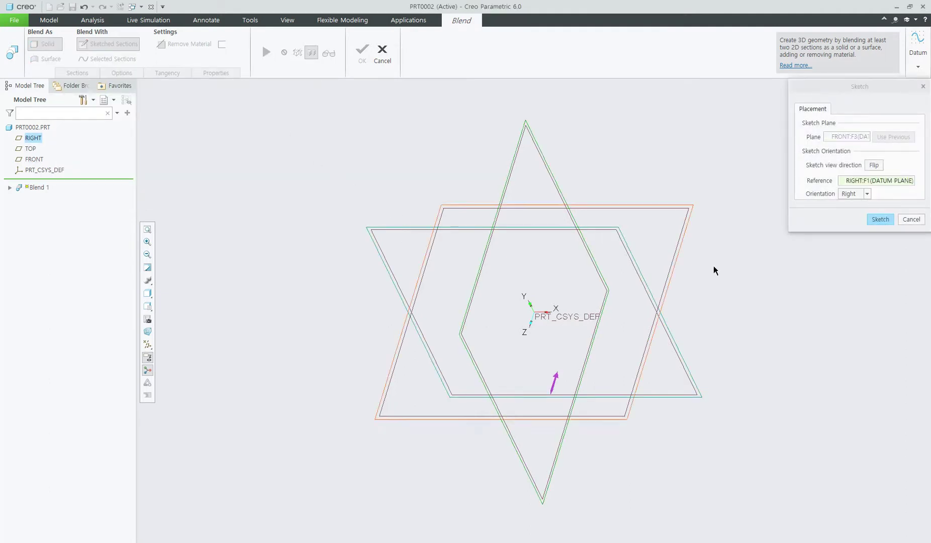
click(880, 219)
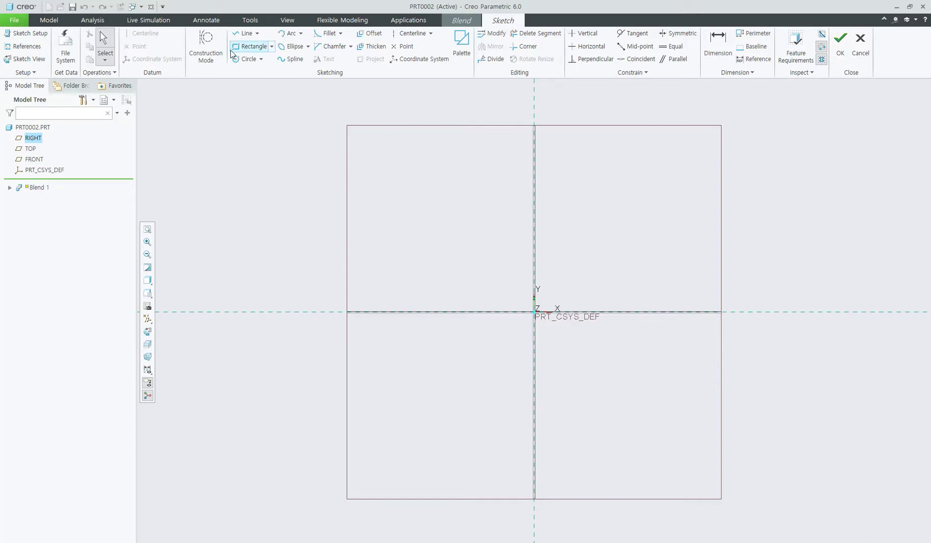
Draw a centre rectangle at the origin and set its height and width to 250
click(271, 46)
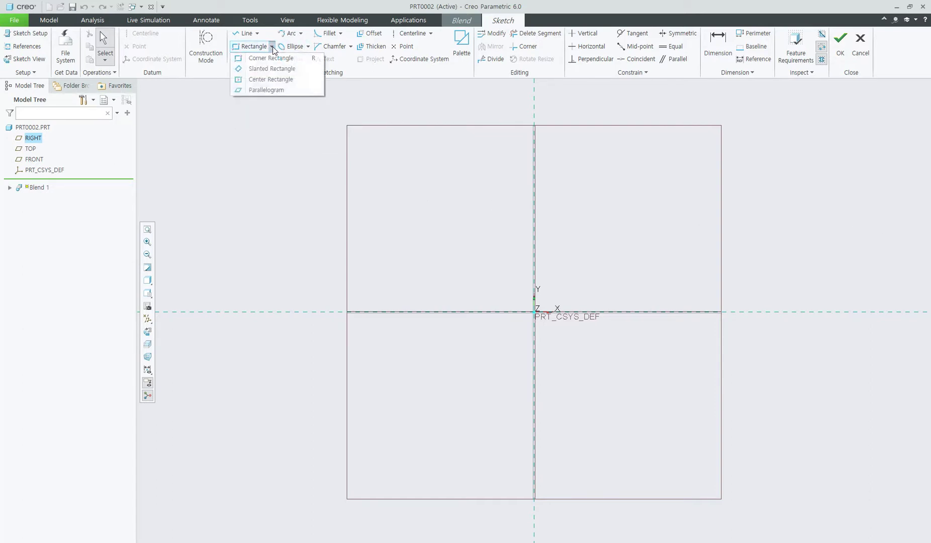
click(275, 82)
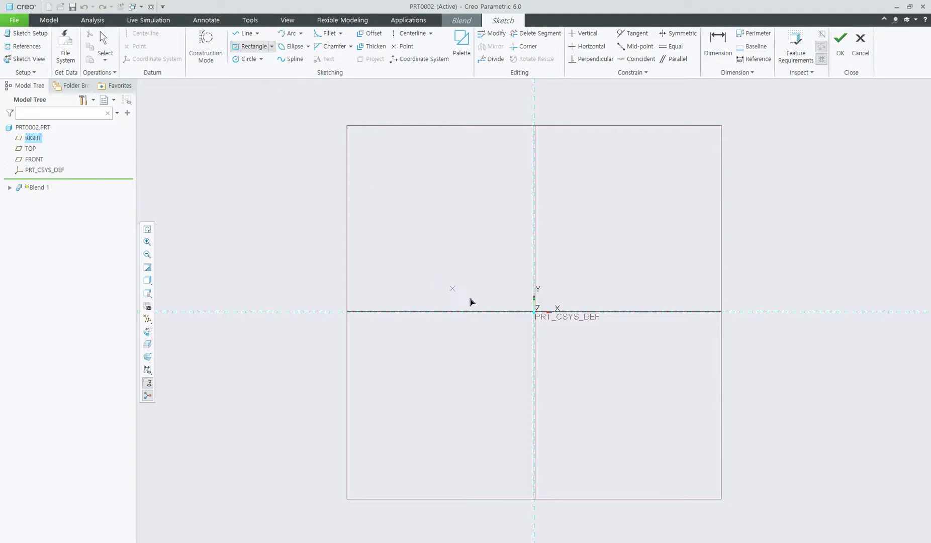
click(535, 312)
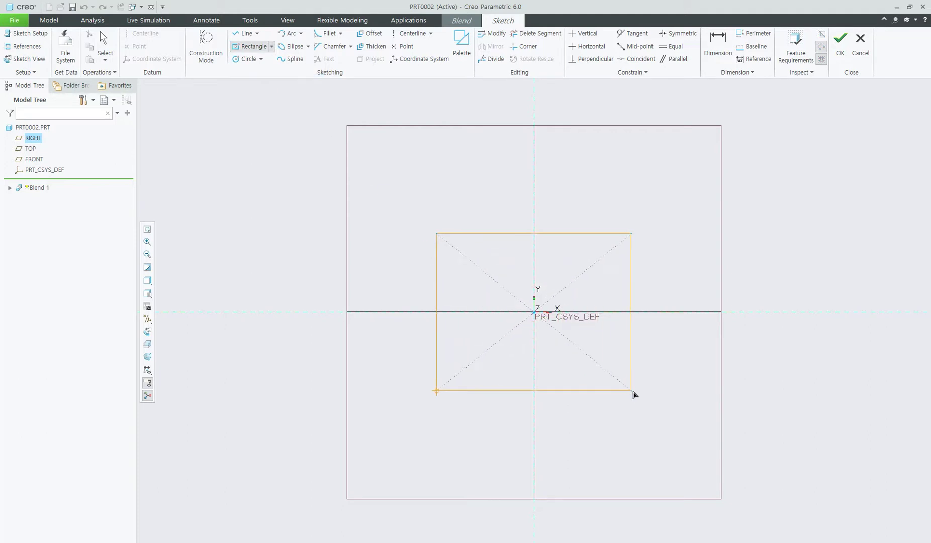
click(653, 431)
middle_click(753, 277)
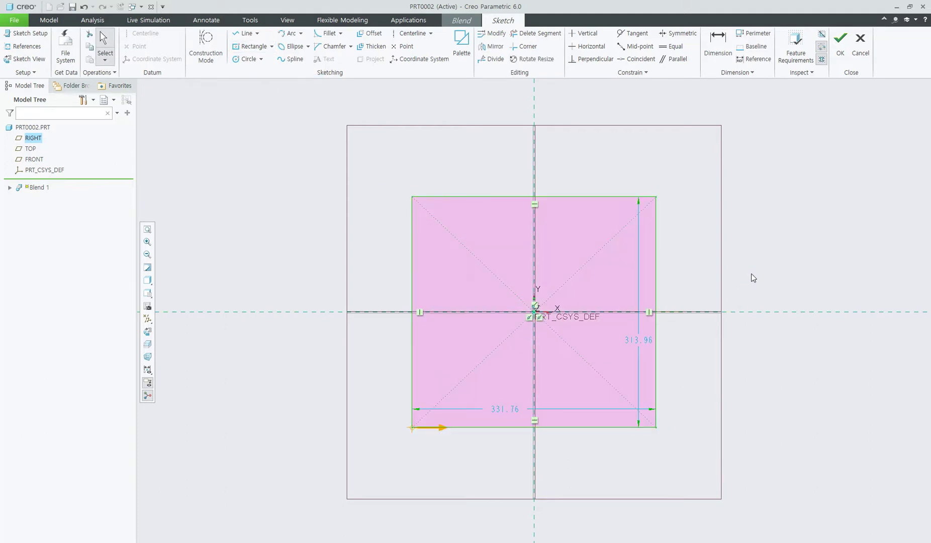
click(642, 337)
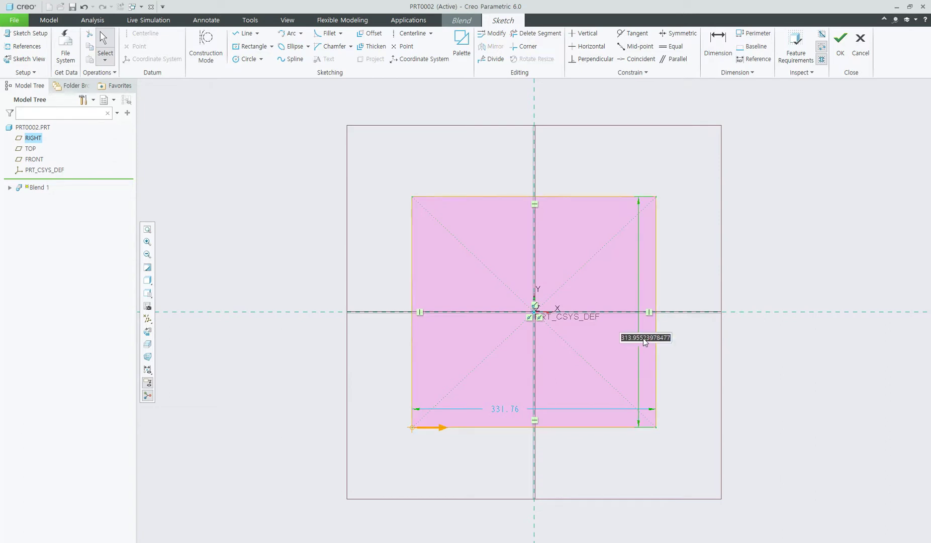
text(250)
key(Return)
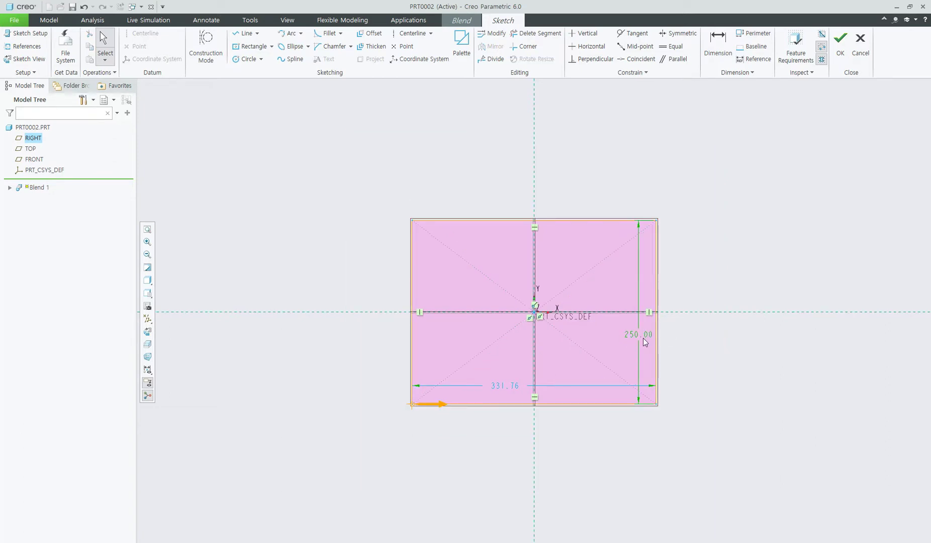
click(509, 387)
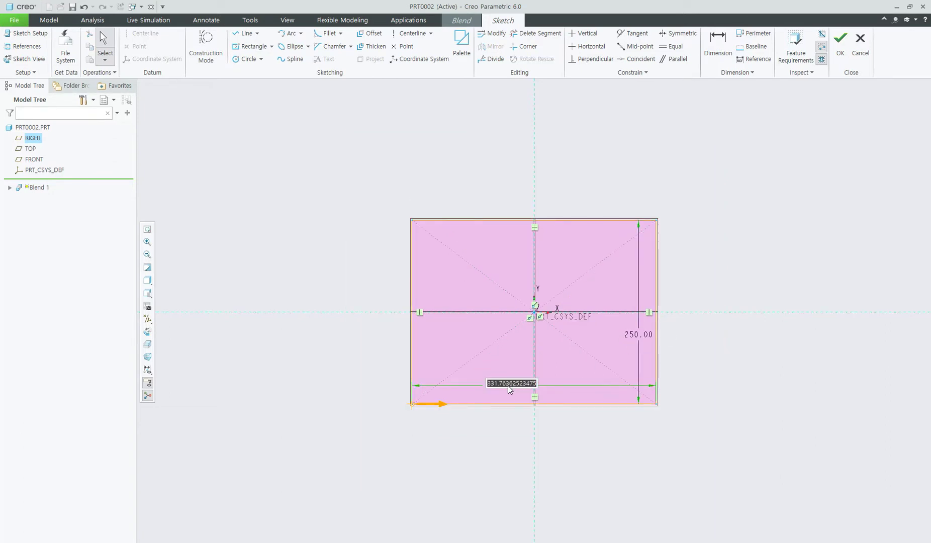
text(250)
key(Return)
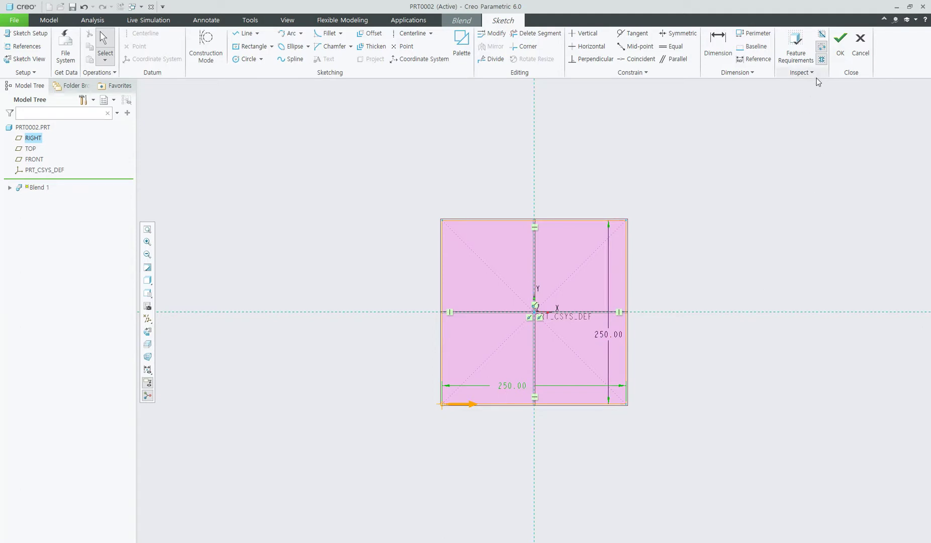
Accept the first section and give Section 2 an offset of 200
click(839, 44)
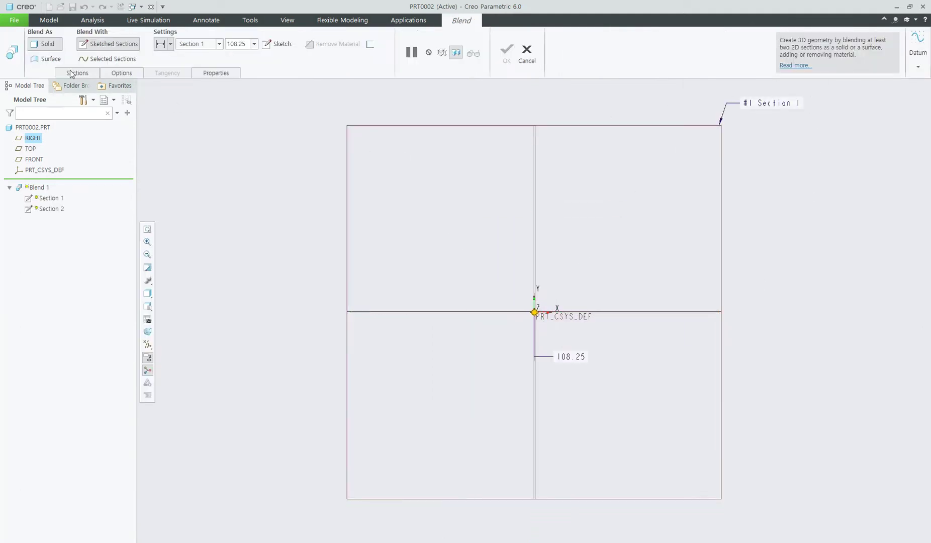
click(85, 75)
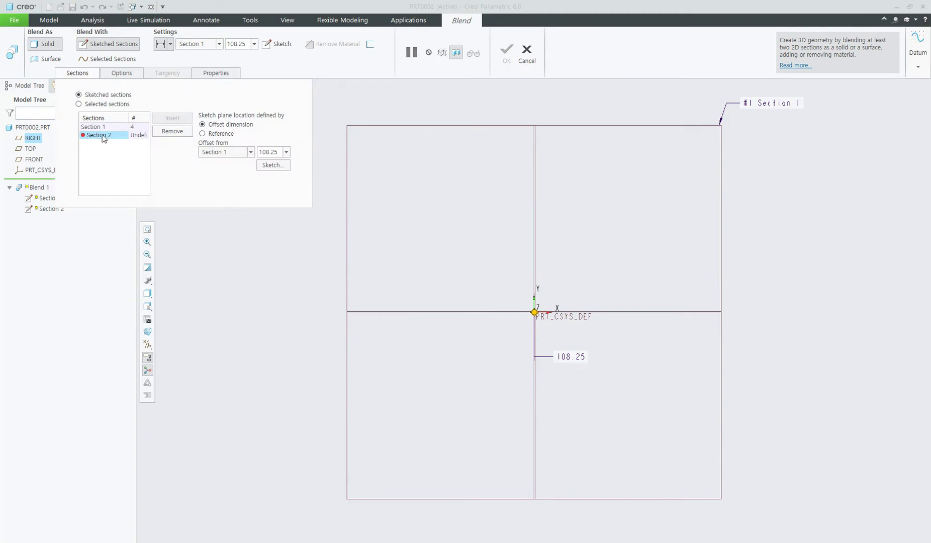
double_click(281, 153)
text(200)
click(284, 166)
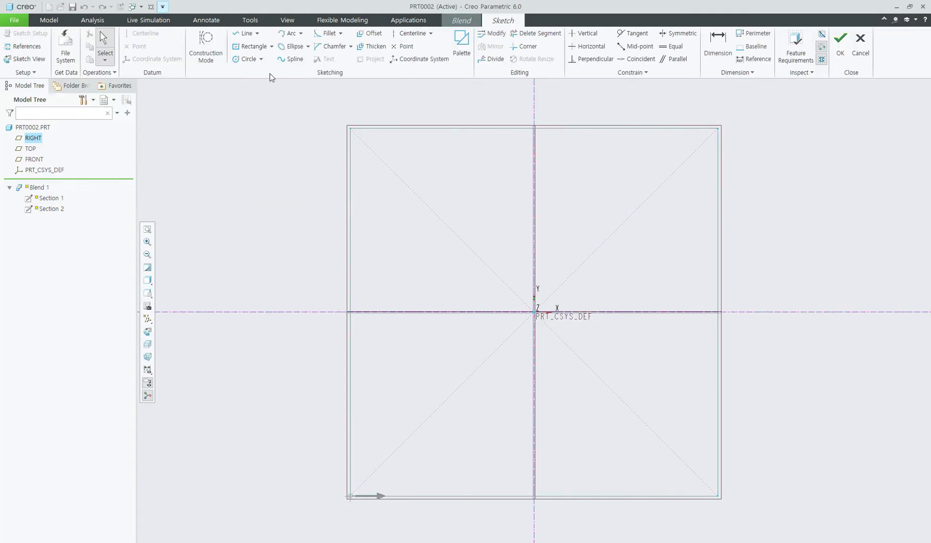
Sketch Section 2 as a centred rectangle 200 wide and accept it
click(261, 48)
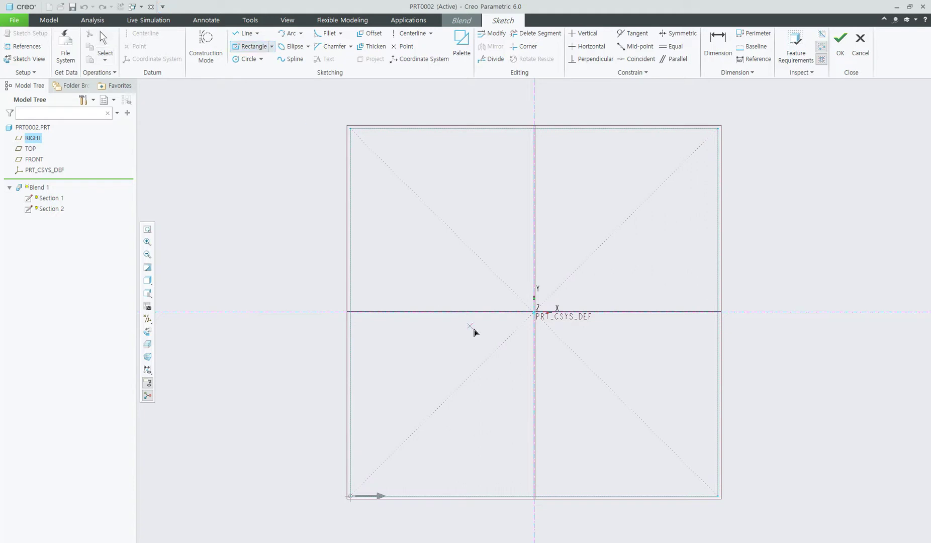
click(535, 312)
click(624, 401)
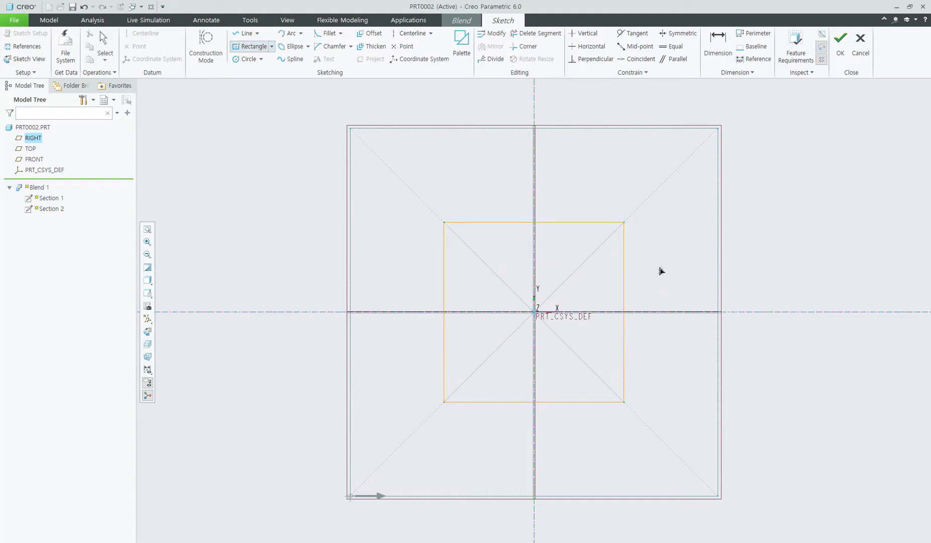
middle_click(653, 266)
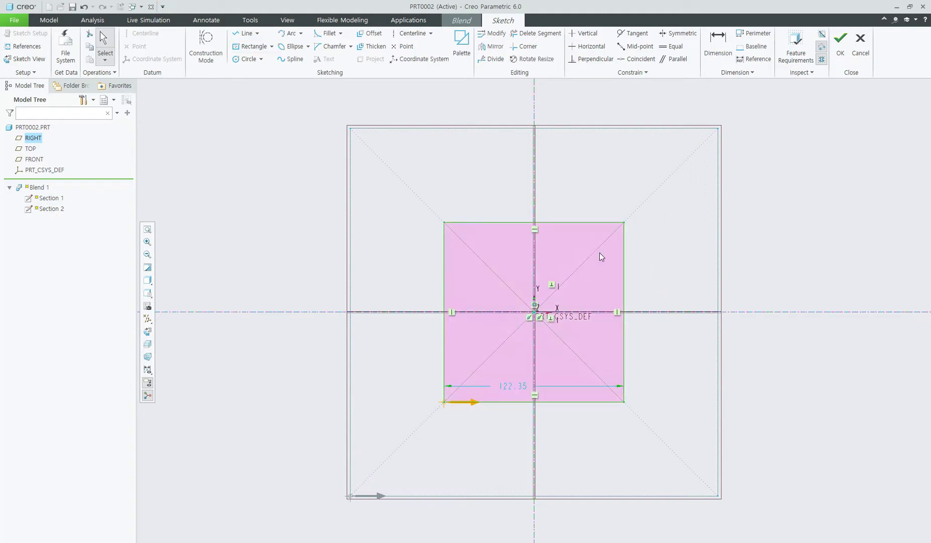
double_click(510, 385)
text(200)
key(Return)
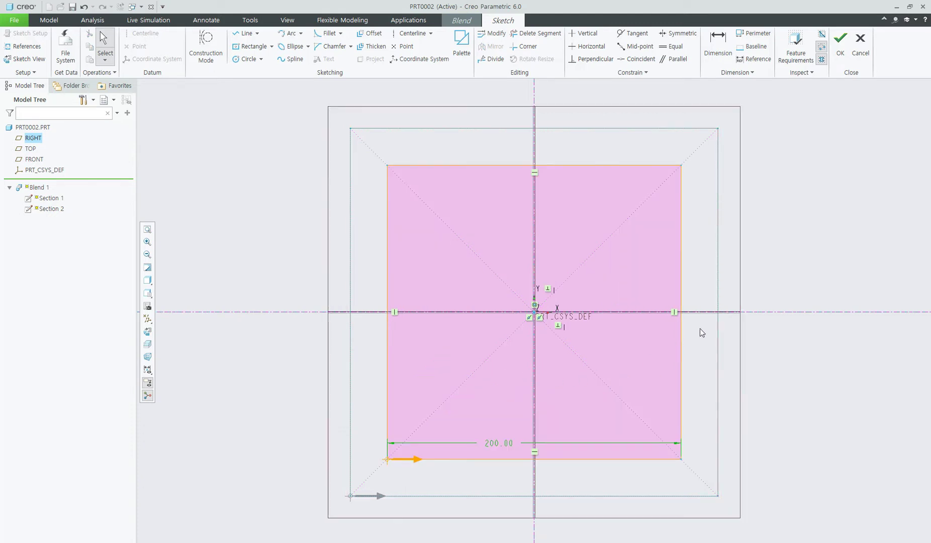
click(839, 44)
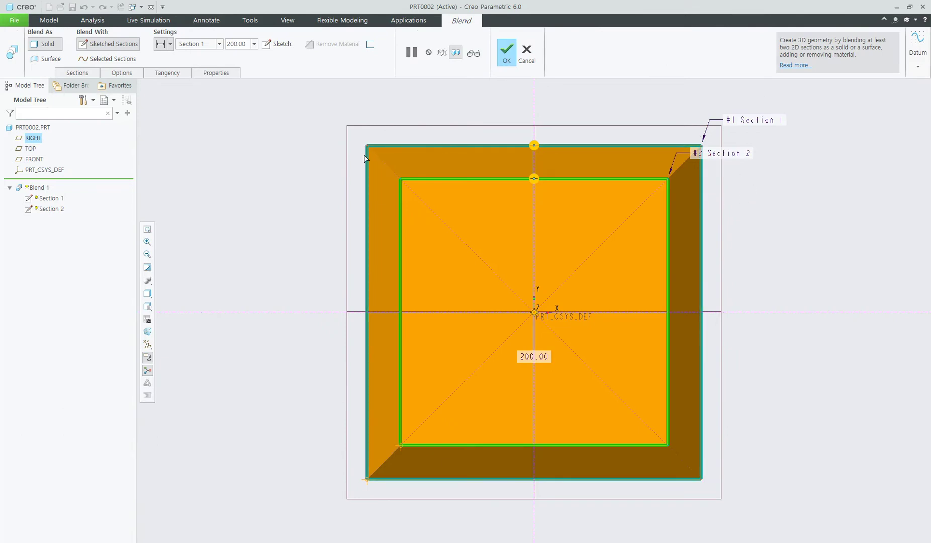
Orbit the blend preview into a tilted 3D view and reopen the section settings
mouse_move(817, 196)
middle_down()
mouse_move(768, 243)
mouse_move(792, 198)
mouse_move(846, 187)
mouse_move(817, 169)
mouse_move(796, 197)
mouse_move(831, 128)
mouse_move(754, 191)
mouse_move(775, 157)
mouse_move(816, 183)
mouse_move(797, 169)
mouse_move(536, 169)
middle_up()
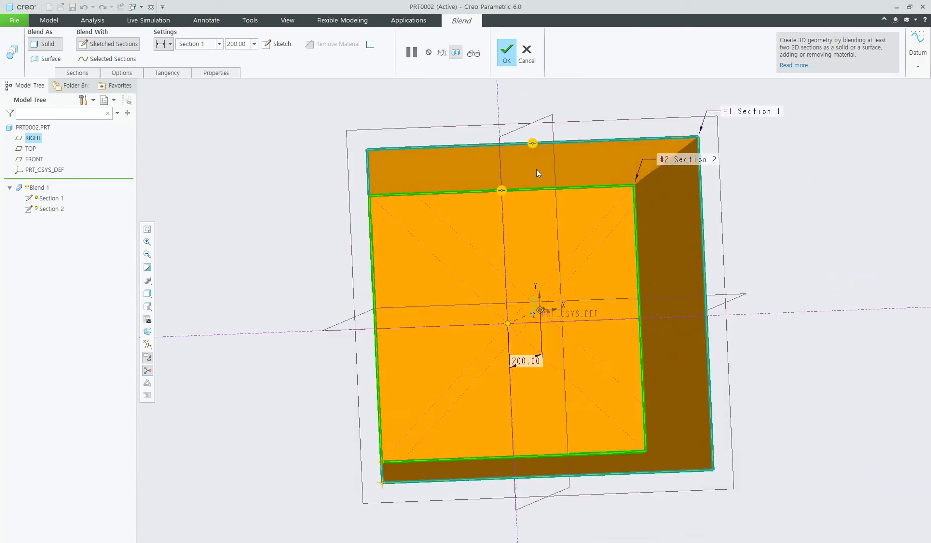
click(86, 75)
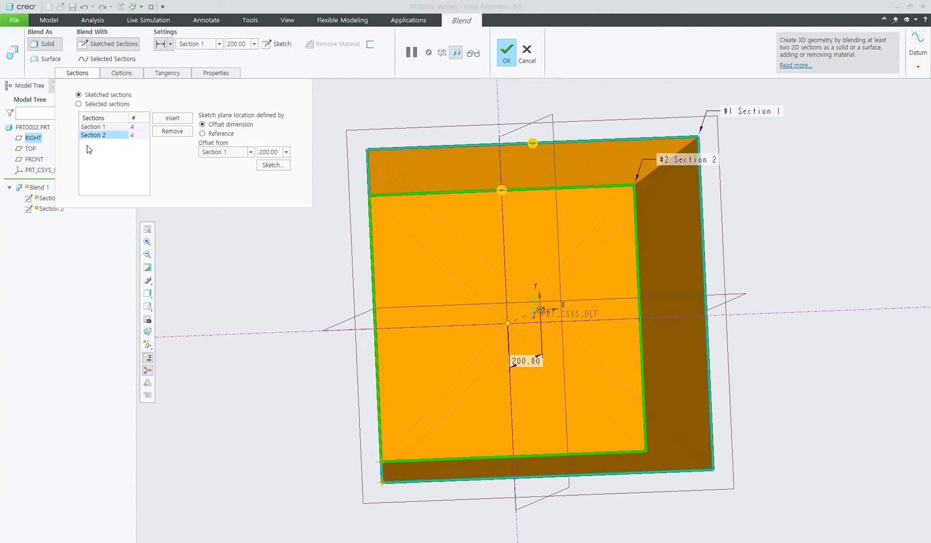
Insert a third blend section offset 200 from Section 2
click(172, 119)
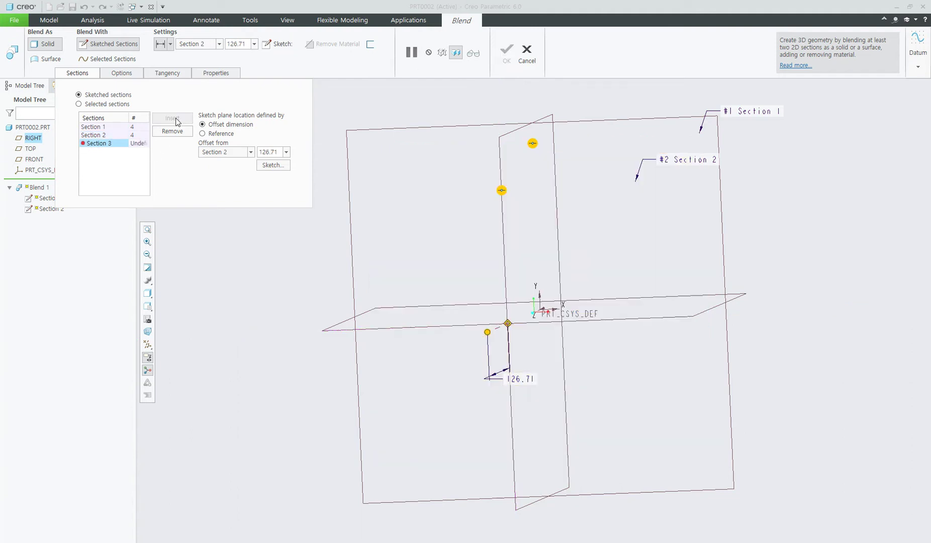
double_click(263, 152)
text(200)
click(276, 165)
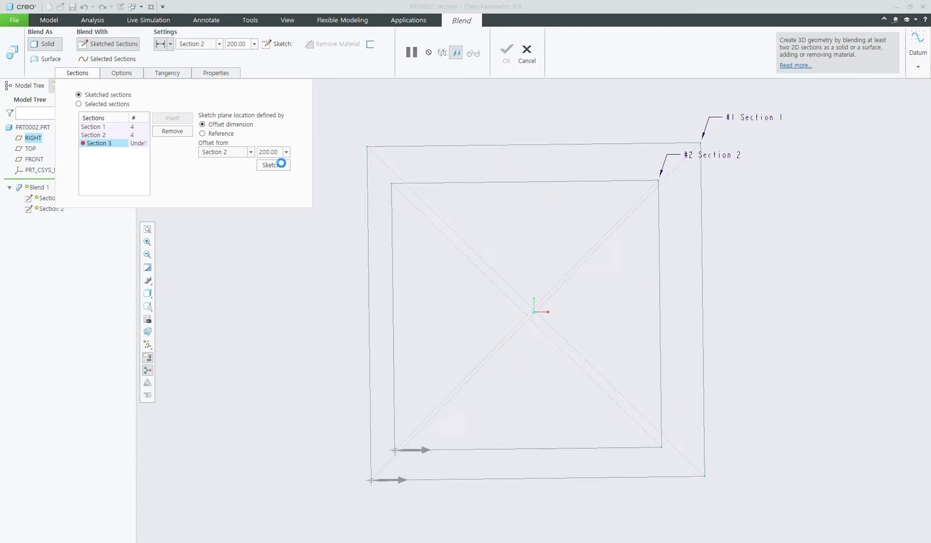
Sketch Section 3 as a centred 250 × 250 rectangle and accept it
click(250, 46)
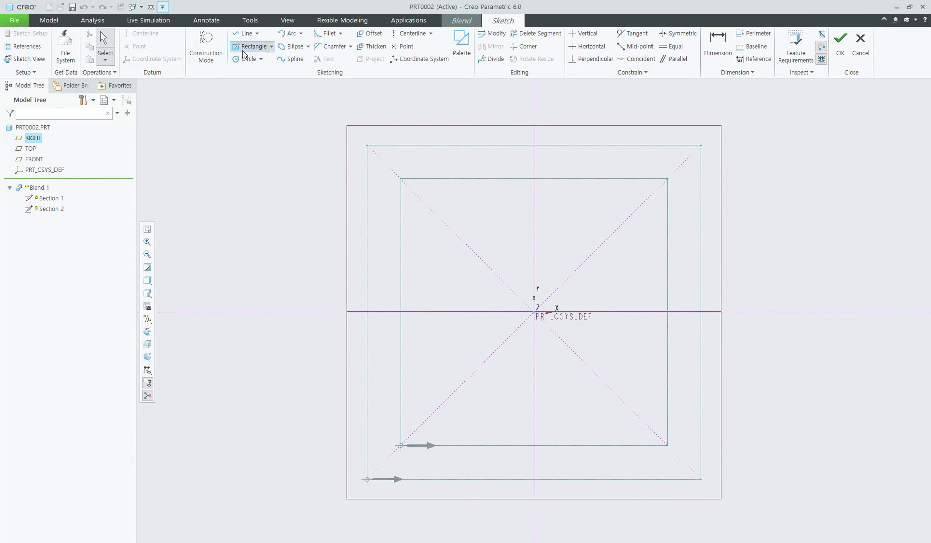
click(533, 313)
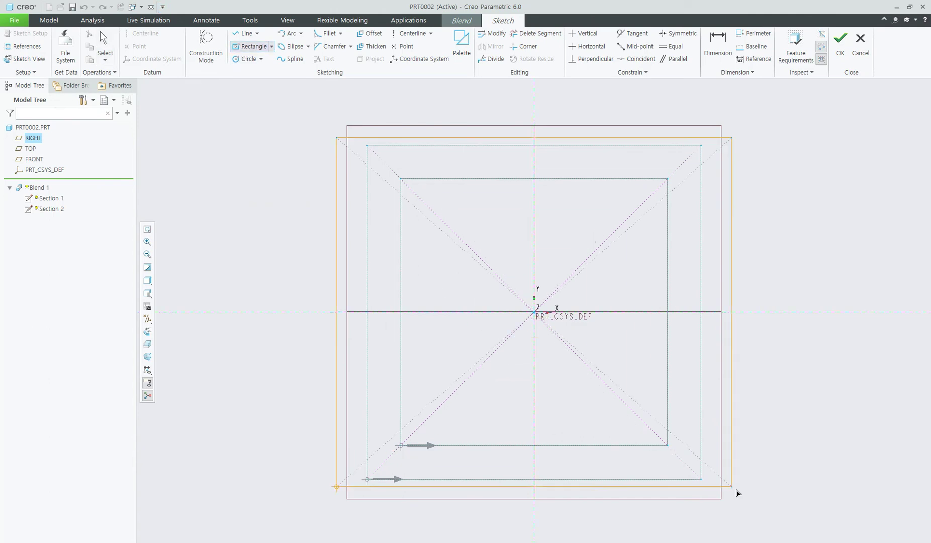
middle_click(829, 268)
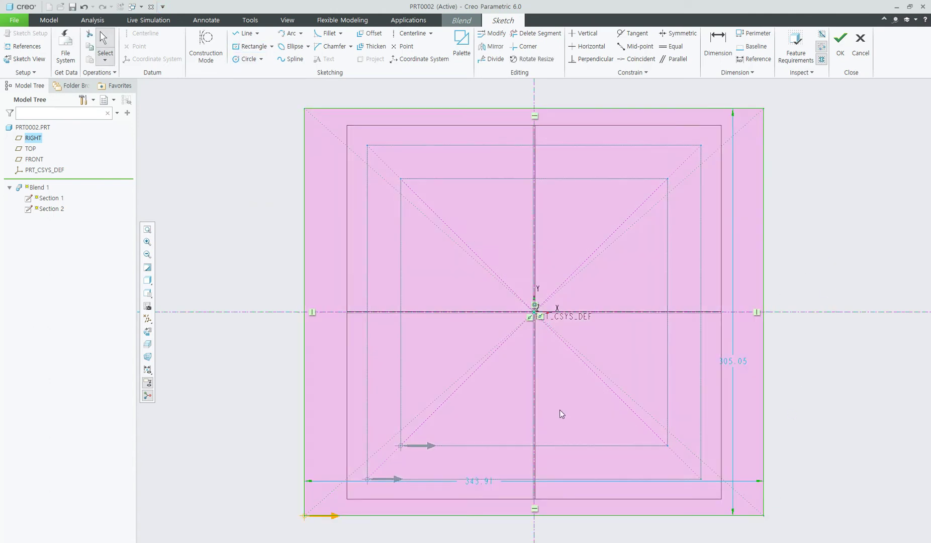
double_click(731, 361)
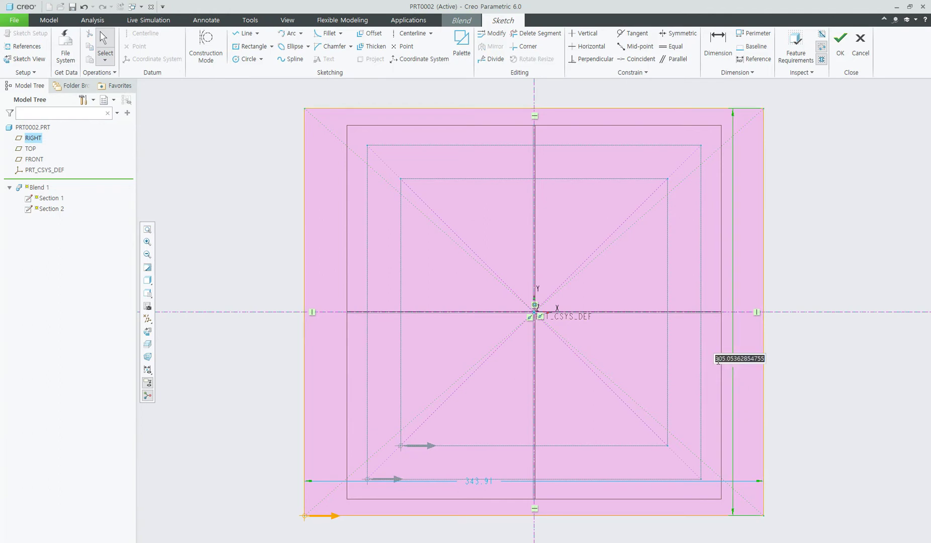
text(250)
key(Return)
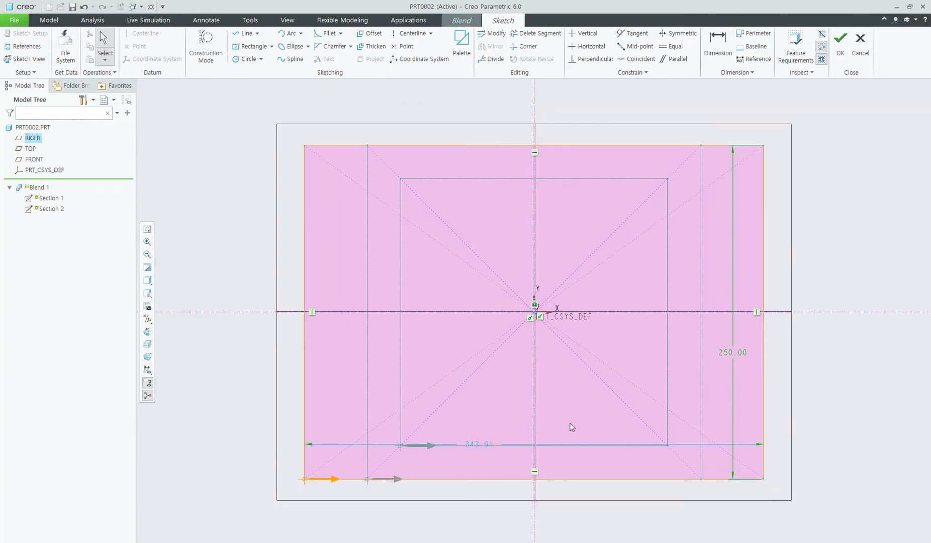
double_click(463, 444)
text(250)
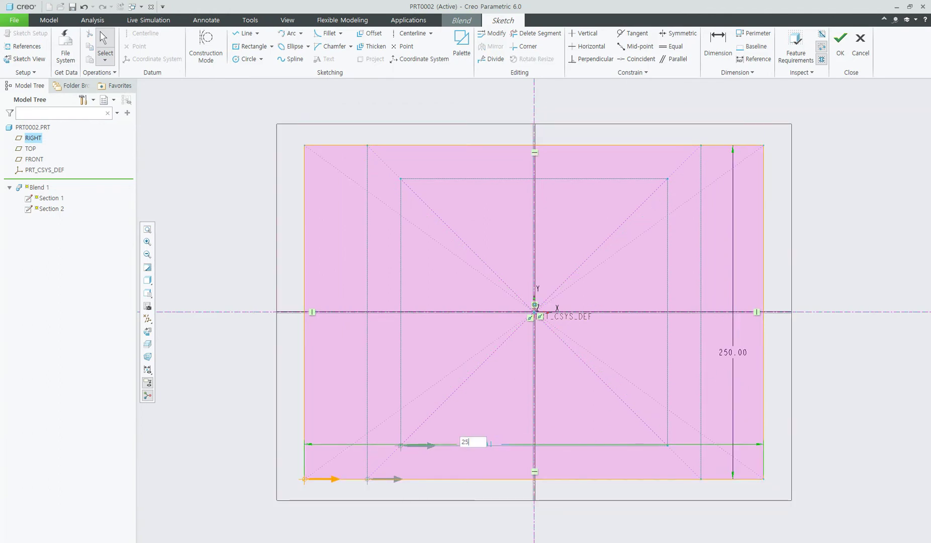
key(Return)
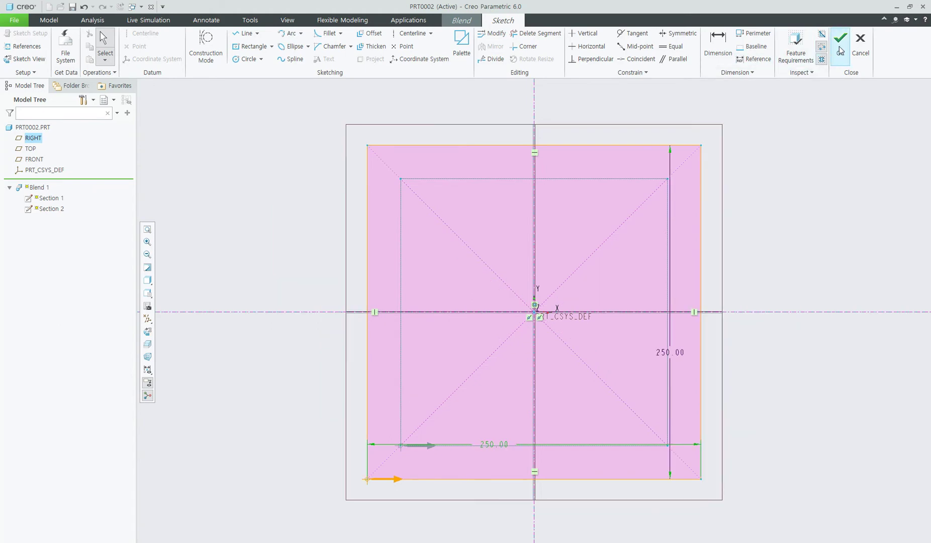
click(840, 43)
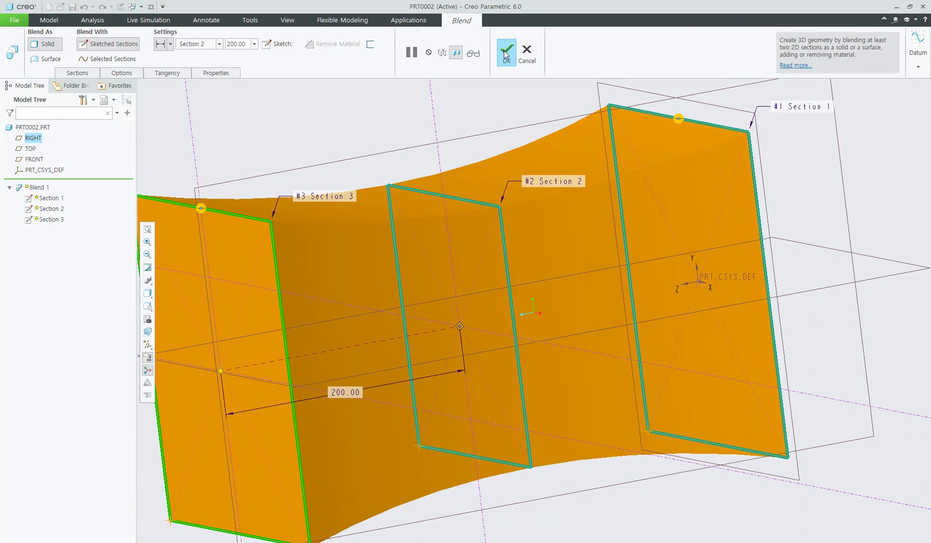
Finish Blend 1 and orbit the solid head to inspect it from several angles
click(505, 54)
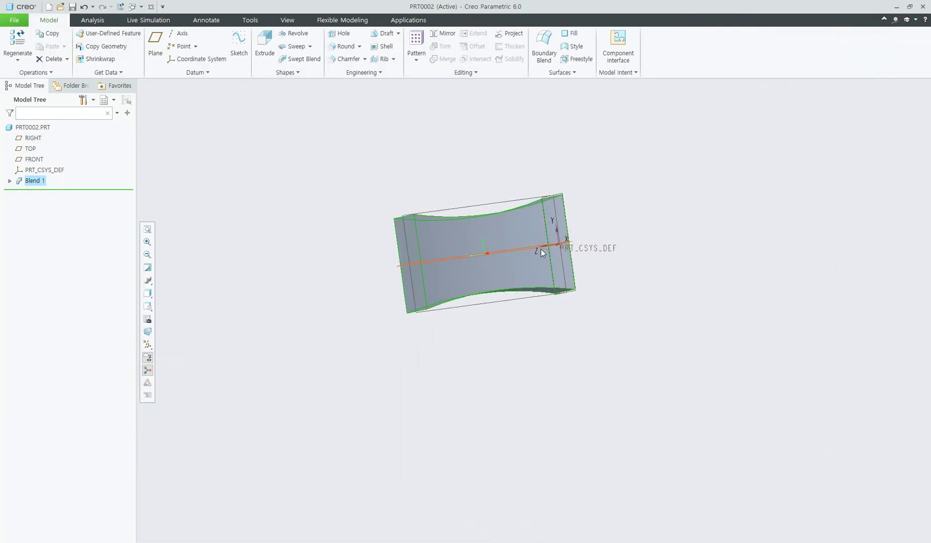
mouse_move(541, 249)
middle_down()
mouse_move(533, 239)
mouse_move(559, 207)
middle_up()
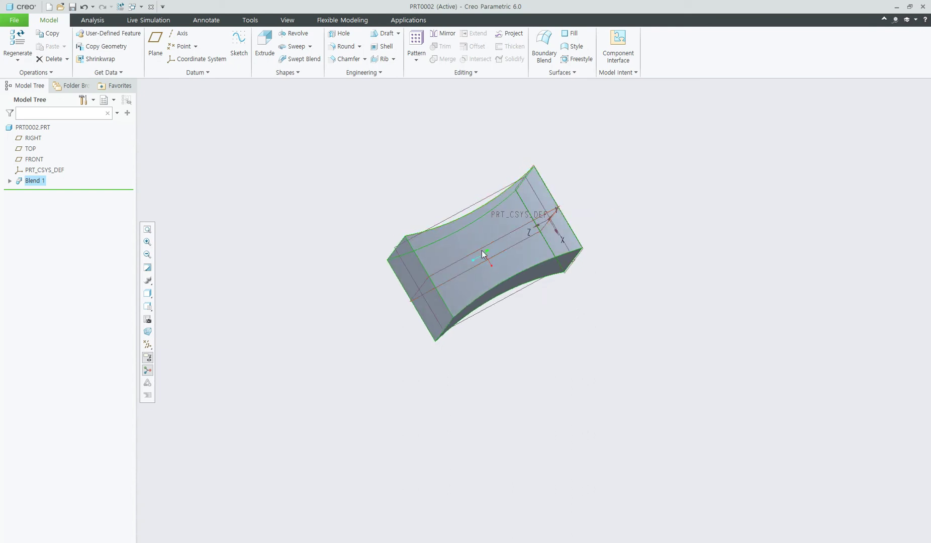
mouse_move(418, 279)
middle_down()
mouse_move(496, 225)
mouse_move(593, 202)
mouse_move(572, 391)
middle_up()
mouse_move(596, 197)
middle_down()
mouse_move(601, 321)
mouse_move(636, 420)
mouse_move(624, 230)
mouse_move(617, 291)
mouse_move(629, 270)
middle_up()
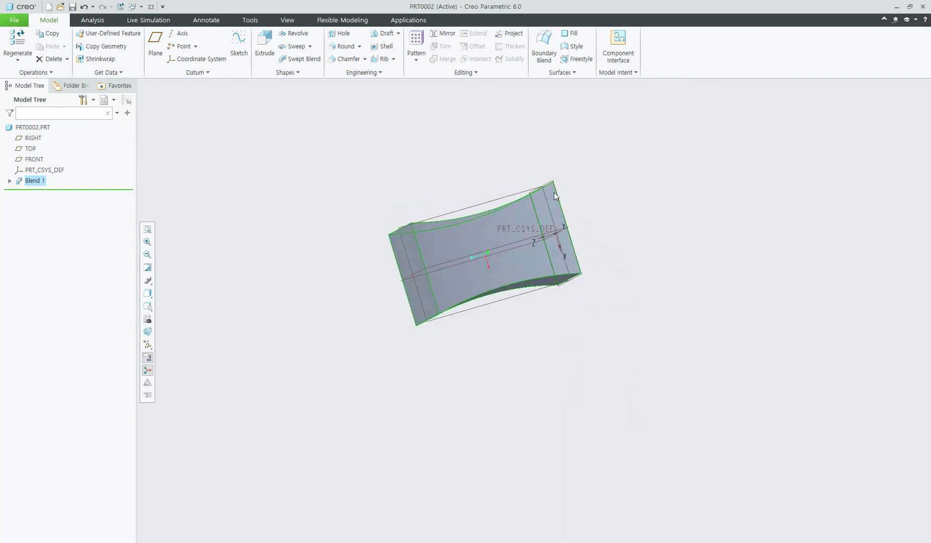
Sketch a handle extrusion on the RIGHT plane as a circle centred at the origin
click(259, 46)
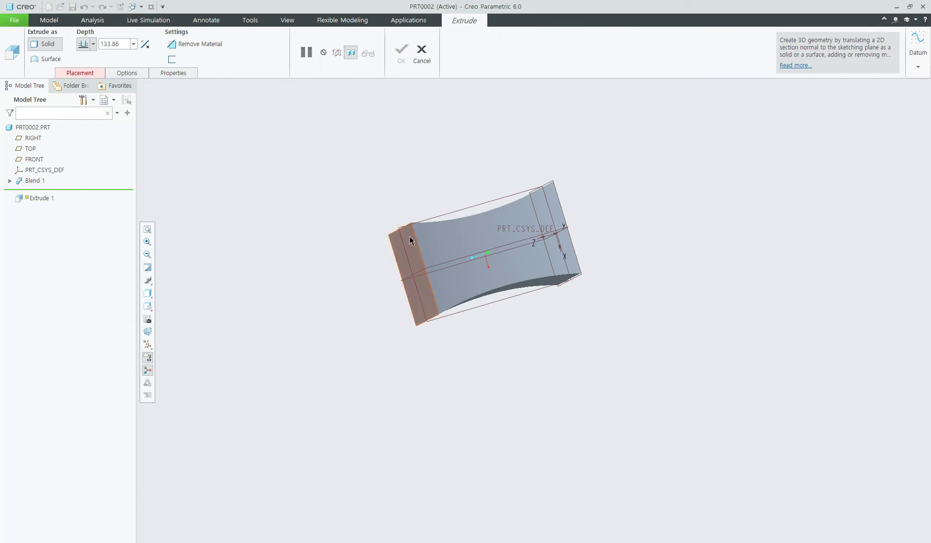
click(446, 263)
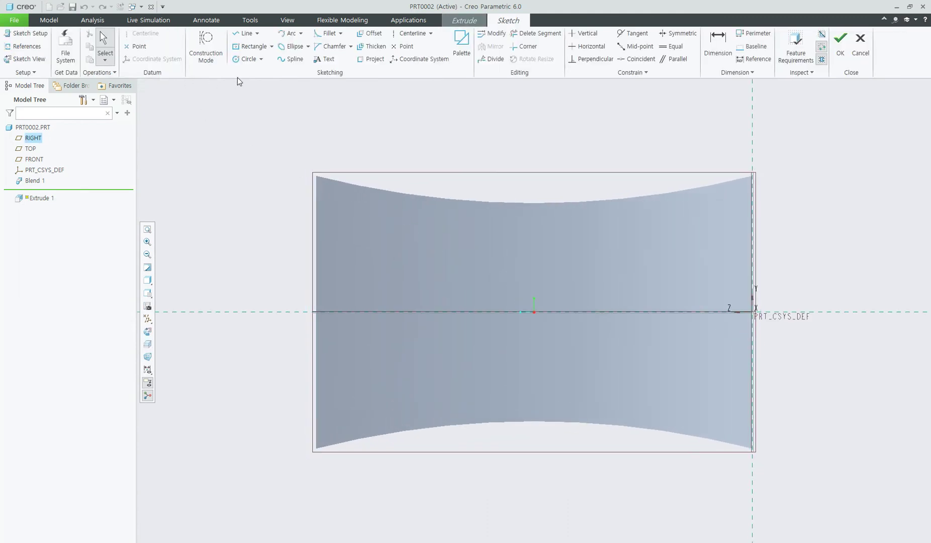
click(248, 59)
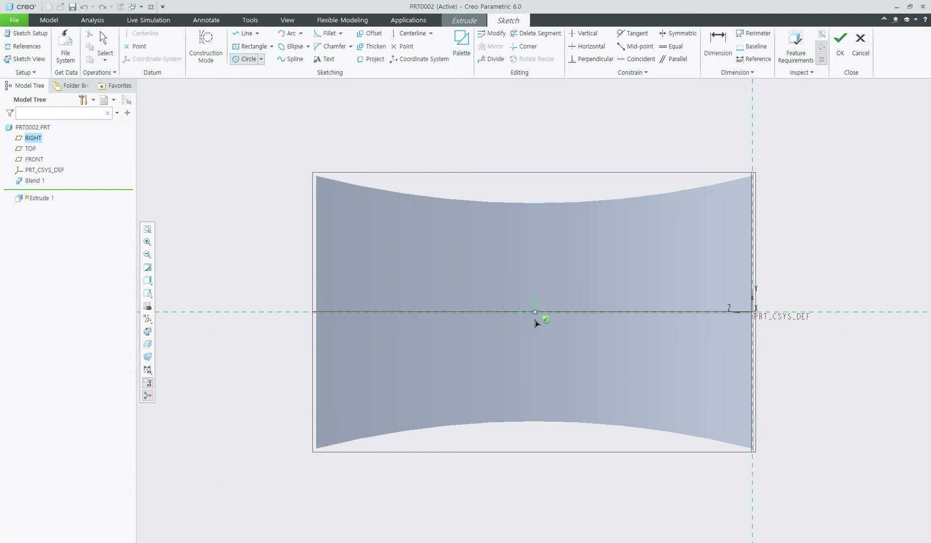
click(534, 312)
click(555, 353)
click(840, 55)
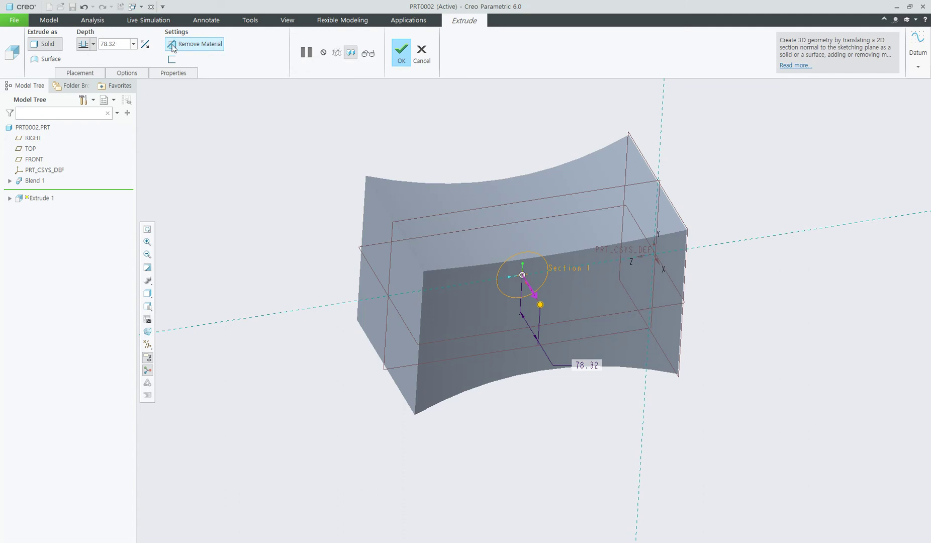
Extrude the handle circle to depth 1000, then orbit and zoom to view the whole axe
click(126, 41)
text(1000)
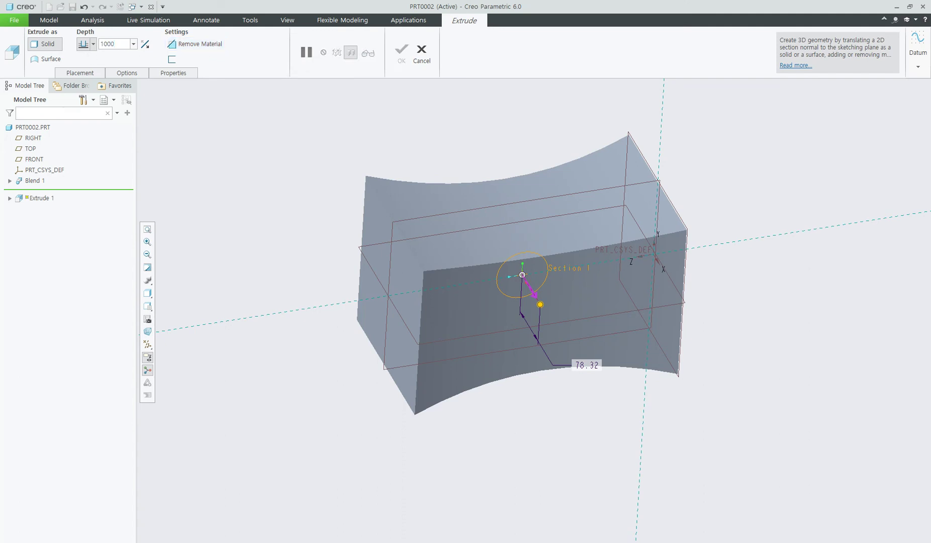
key(Return)
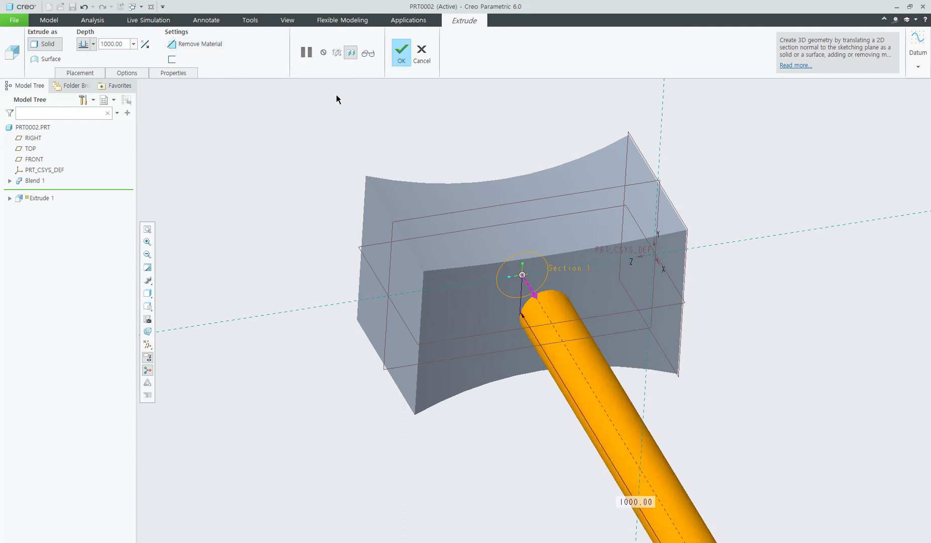
click(399, 52)
mouse_move(385, 222)
middle_down()
mouse_move(373, 227)
mouse_move(530, 262)
mouse_move(539, 296)
mouse_move(538, 271)
mouse_move(517, 270)
mouse_move(519, 252)
mouse_move(542, 266)
mouse_move(516, 279)
mouse_move(543, 275)
mouse_move(550, 289)
mouse_move(517, 287)
mouse_move(509, 264)
mouse_move(580, 240)
mouse_move(592, 226)
middle_up()
scroll(373, 227, up, 4)
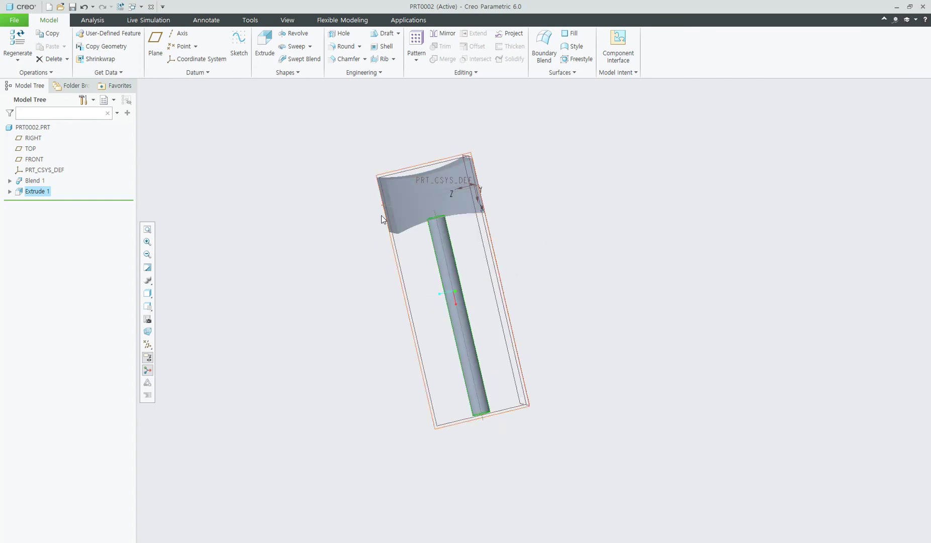
mouse_move(573, 231)
middle_down()
mouse_move(443, 238)
mouse_move(559, 249)
mouse_move(501, 233)
mouse_move(555, 245)
mouse_move(567, 230)
mouse_move(495, 218)
mouse_move(470, 201)
middle_up()
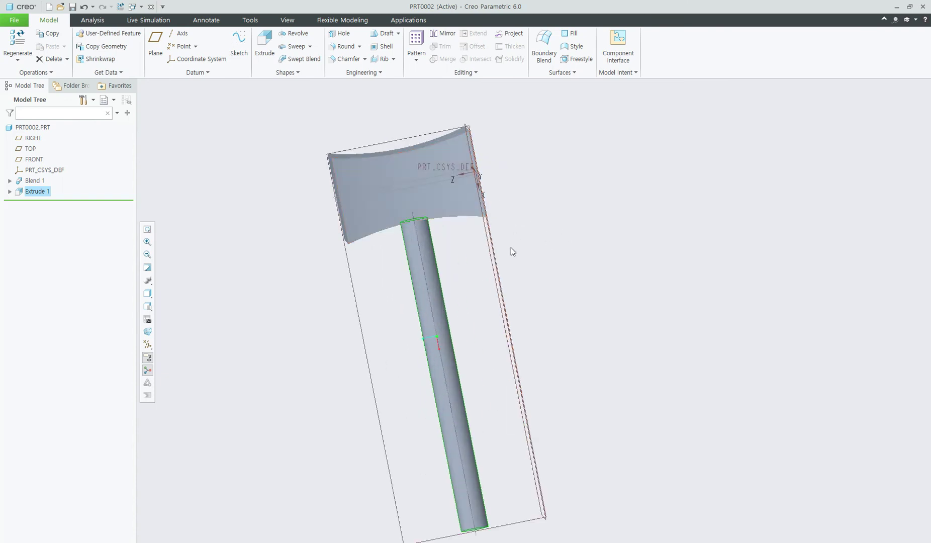
scroll(547, 261, up, 2)
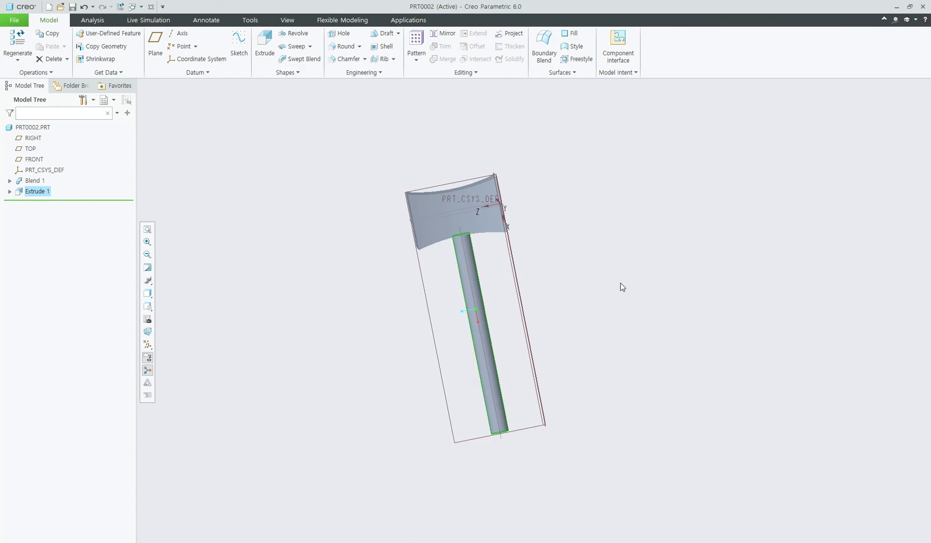